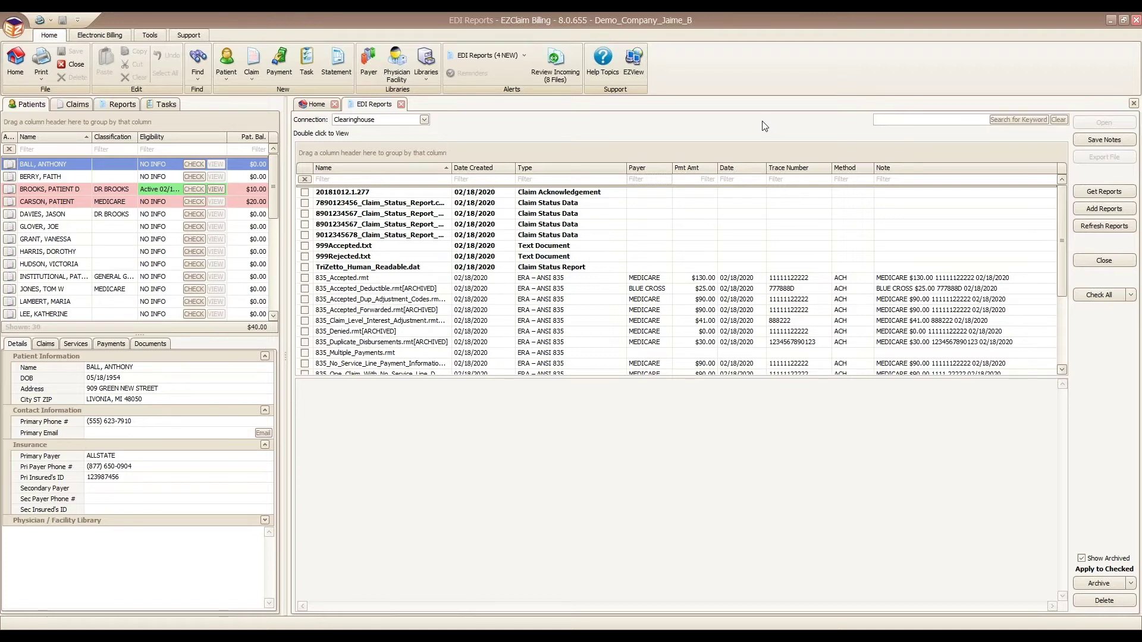
Step: Select the 999Accepted.txt row on the EDI Reports tab to view its preview
left_click(407, 247)
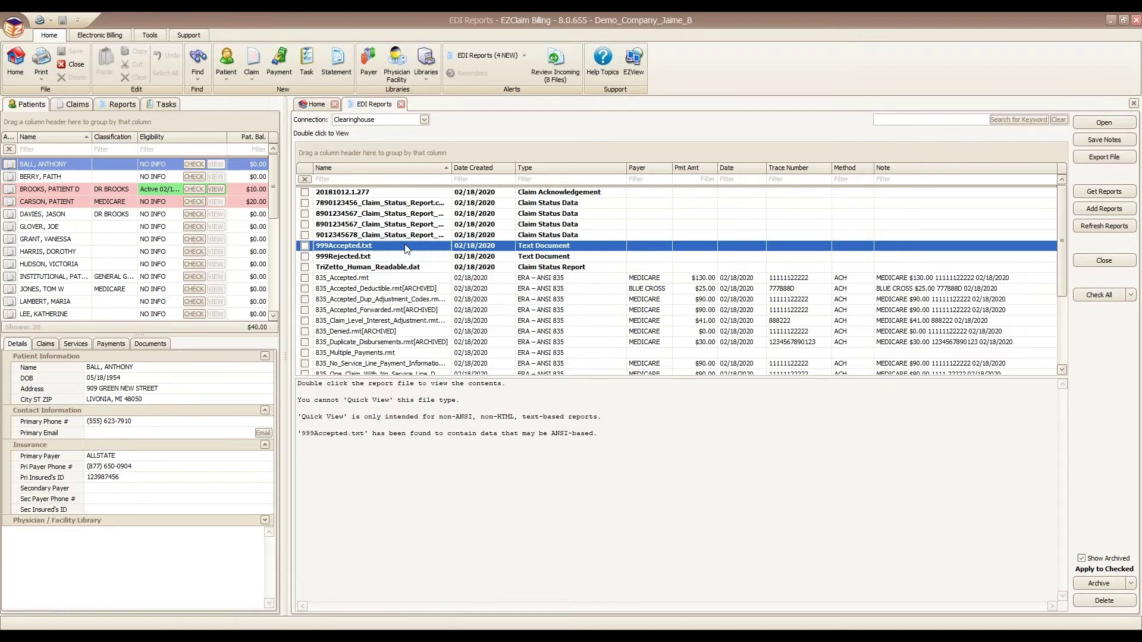
Step: Open 999Accepted.txt and highlight its A - Accepted code and control number
double_click(382, 246)
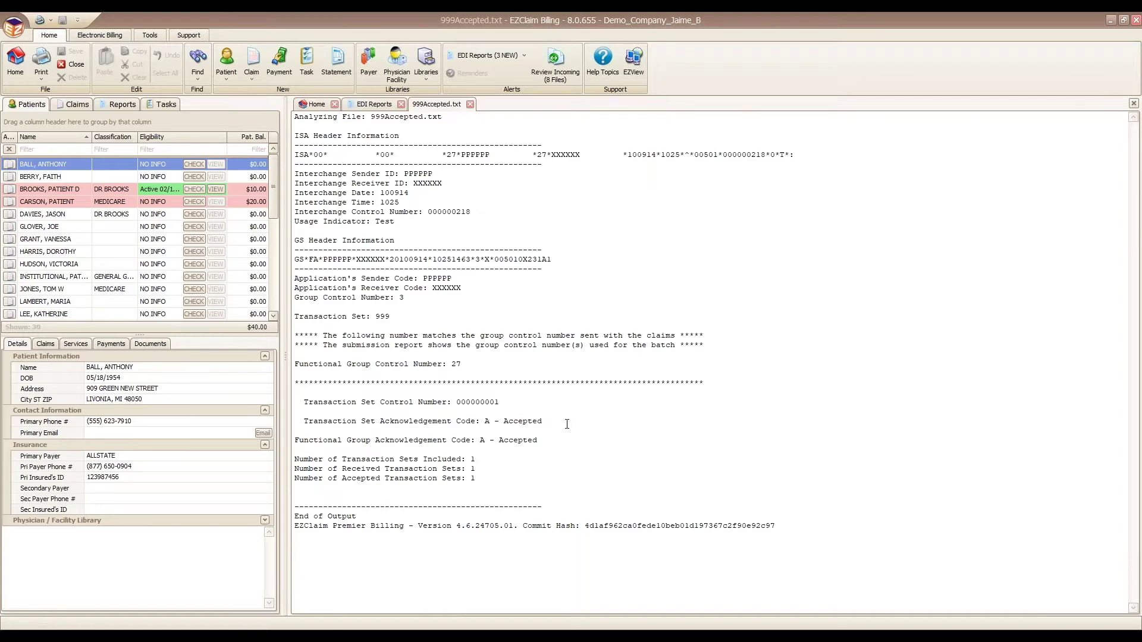
left_click_drag(538, 440, 478, 441)
left_click_drag(463, 366, 304, 364)
Step: Return to the EDI report list and open 999Rejected.txt
left_click(374, 109)
left_click_drag(1063, 212, 1059, 292)
left_click(847, 354)
scroll(1058, 306, "up", 3)
left_click(414, 250)
double_click(414, 251)
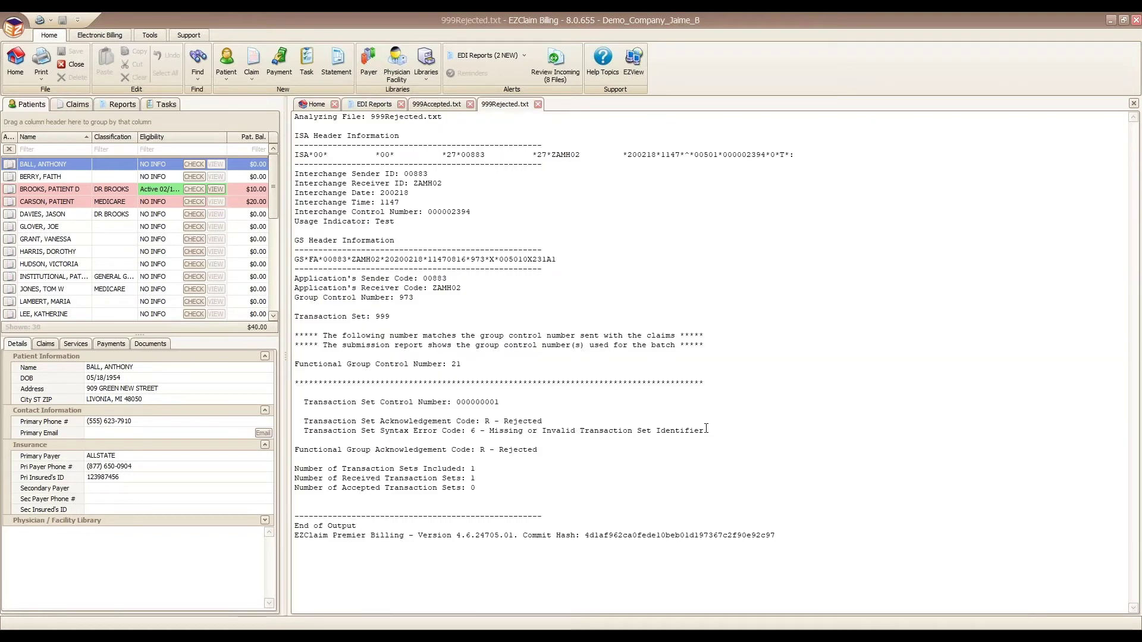
Step: Highlight the Missing or Invalid Transaction Set Identifier syntax error
left_click_drag(707, 429, 485, 421)
triple_click(705, 431)
left_click_drag(567, 423, 474, 432)
Step: Close the 999Rejected and 999Accepted tabs and reselect 999Rejected.txt in the list
left_click(538, 104)
left_click(470, 104)
scroll(1064, 220, "down", 3)
left_click(909, 355)
left_click(317, 105)
Step: Show the Batch Status summary and select the rejected claimdat.txt batch
left_click(342, 367)
left_click(1038, 311)
left_click(1034, 301)
left_click(1035, 312)
Step: Back in EDI Reports, select the 20181012.1.277 claim acknowledgement
left_click(375, 104)
left_click_drag(1062, 297, 1063, 209)
left_click(619, 194)
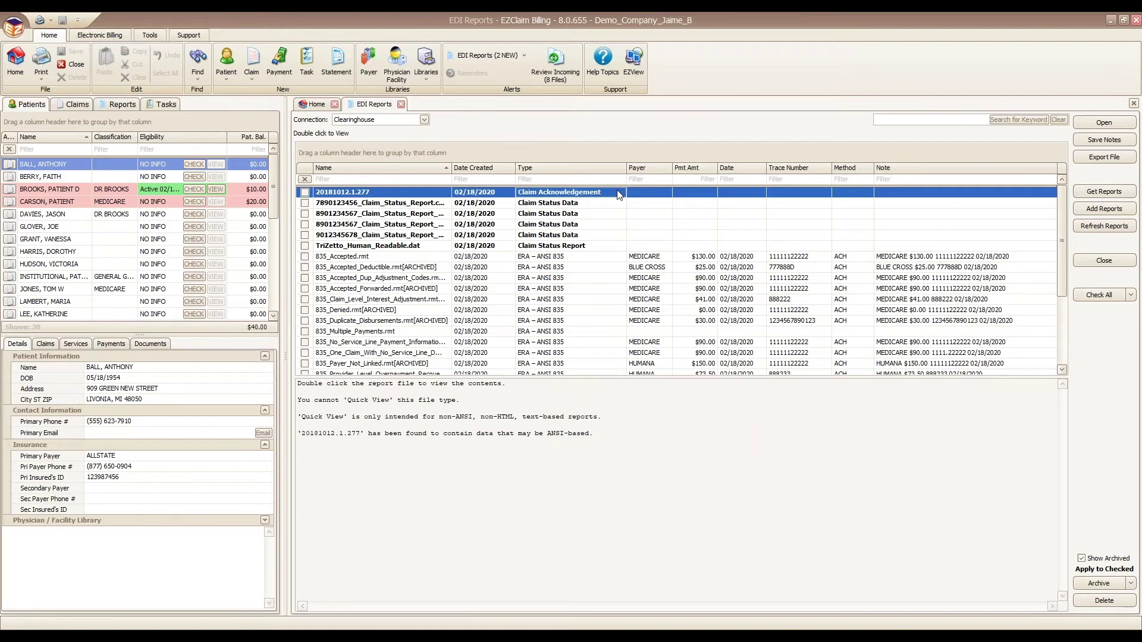
left_click(394, 198)
double_click(378, 194)
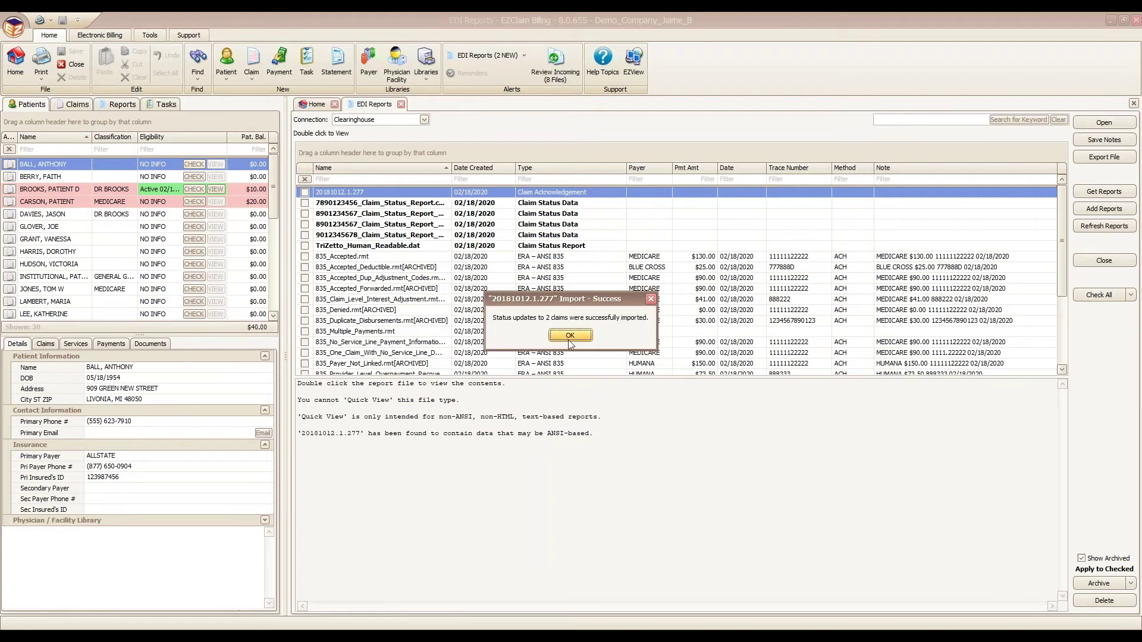
Step: Dismiss the Import - Success message for the 20181012.1.277 import
left_click(569, 337)
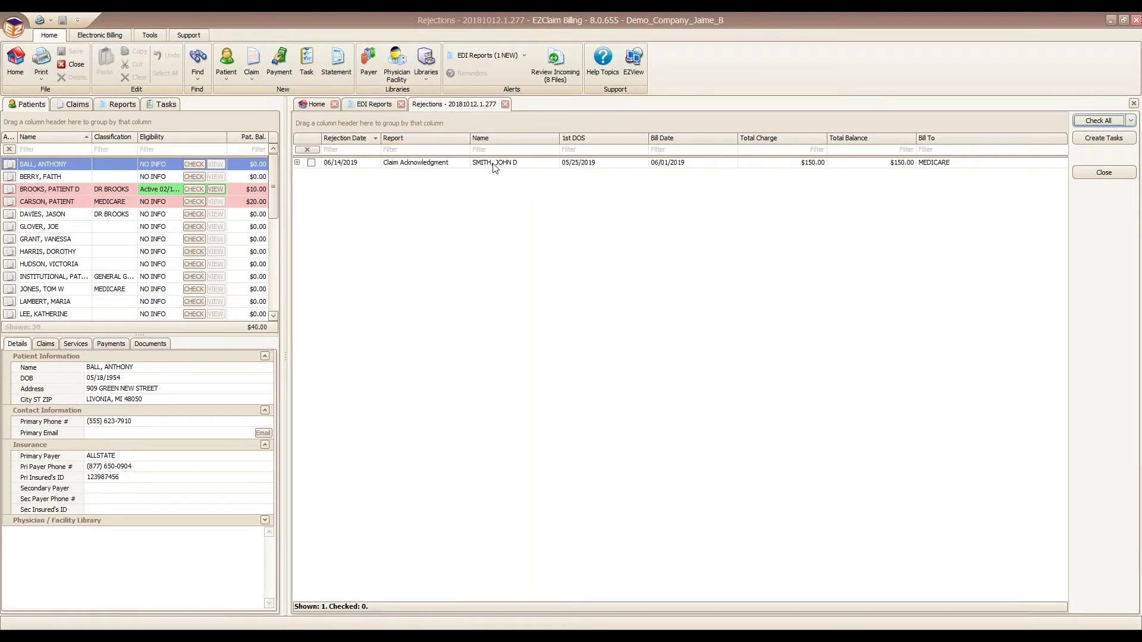
Step: Expand the rejected Medicare claim and copy its Member Not Found rejection reason
left_click(298, 162)
left_click_drag(496, 268, 386, 269)
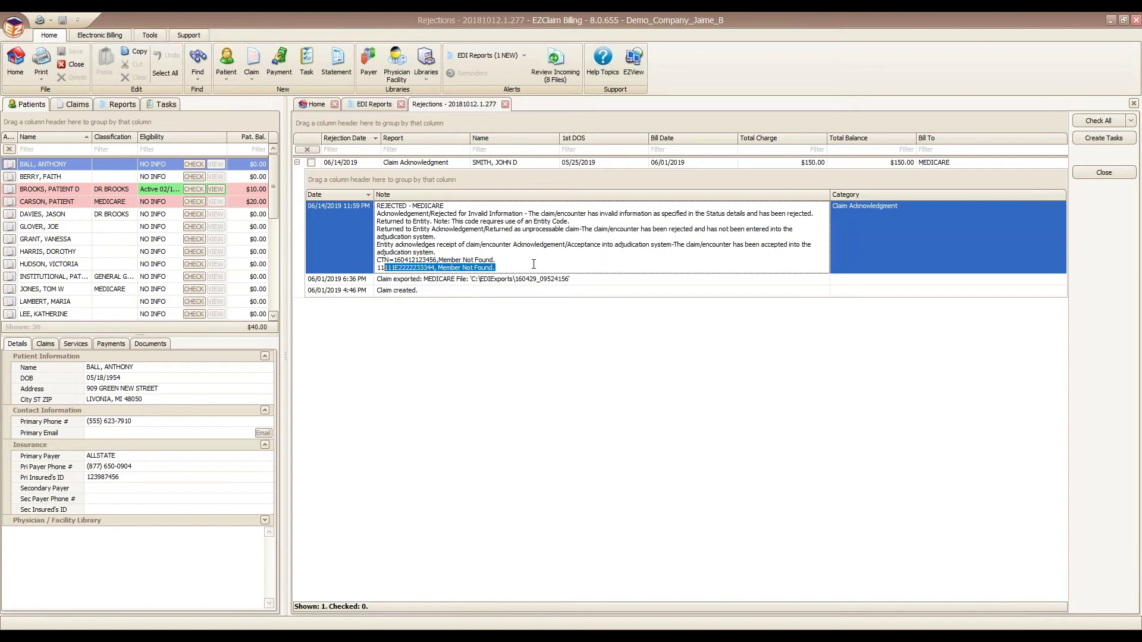
left_click(722, 238)
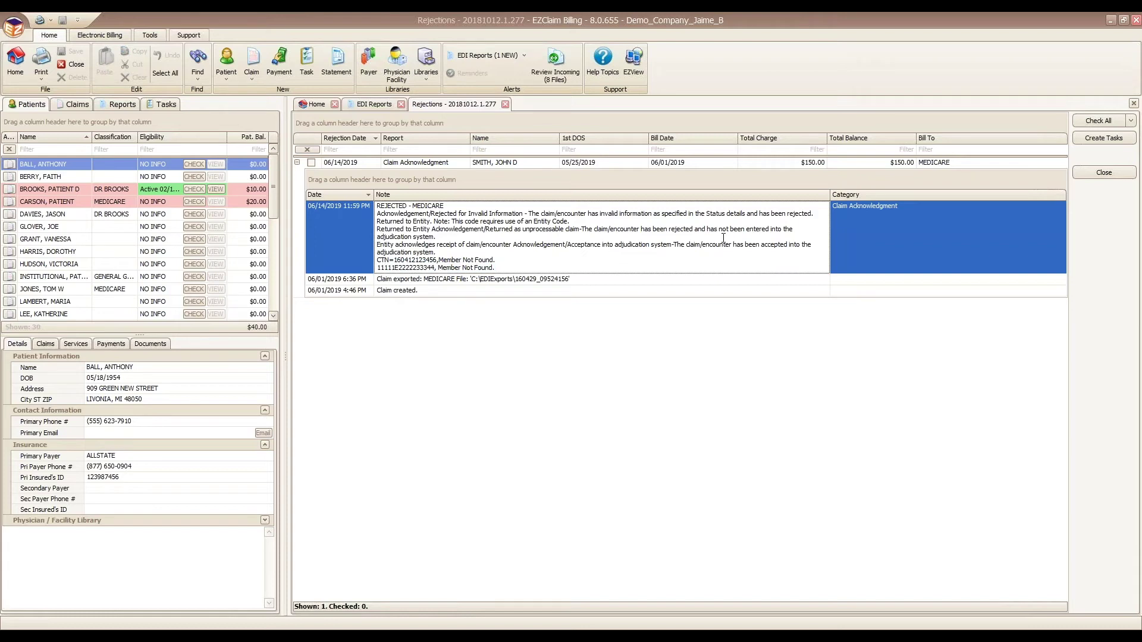
key("ctrl+c")
key("alt+Tab")
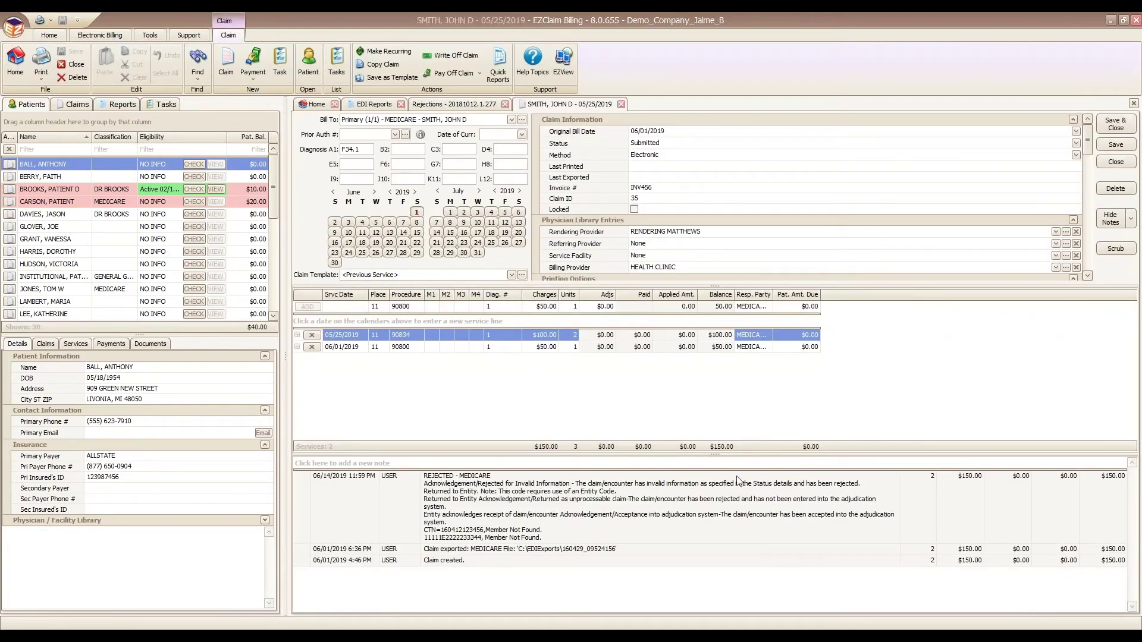
left_click(553, 537)
Step: Replace the payer's Insured's ID with the corrected member ID and save it
left_click_drag(552, 537, 432, 475)
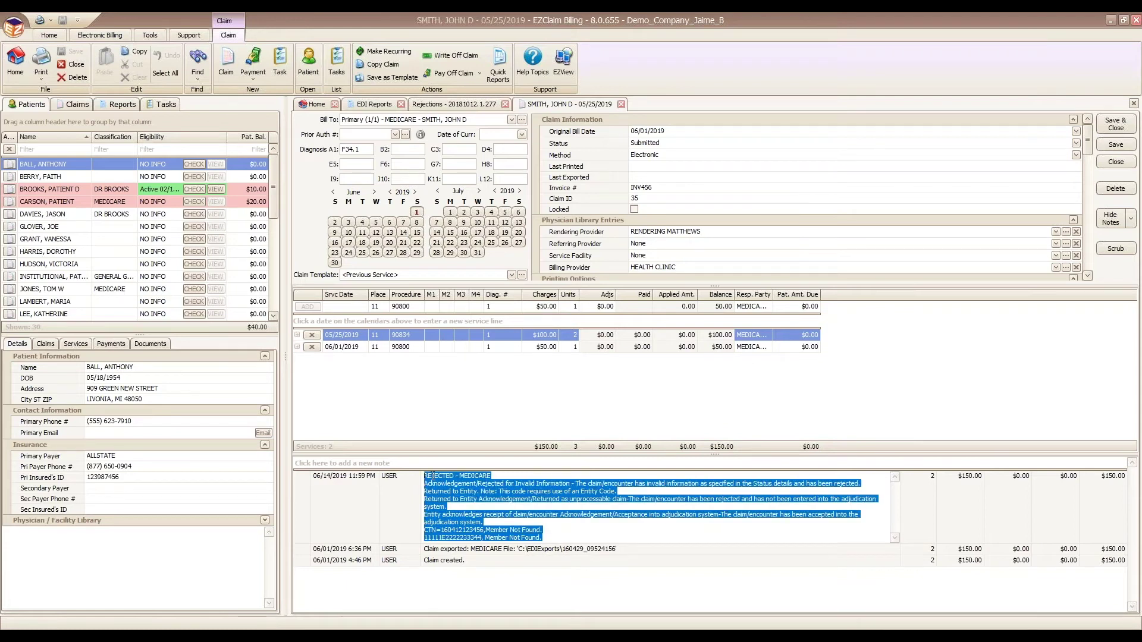
left_click(562, 530)
left_click(522, 120)
double_click(571, 334)
left_click(668, 192)
Step: Set the claim status to Ready to Submit, then save and close the claim
left_click(1075, 144)
left_click(1049, 154)
left_click(1122, 130)
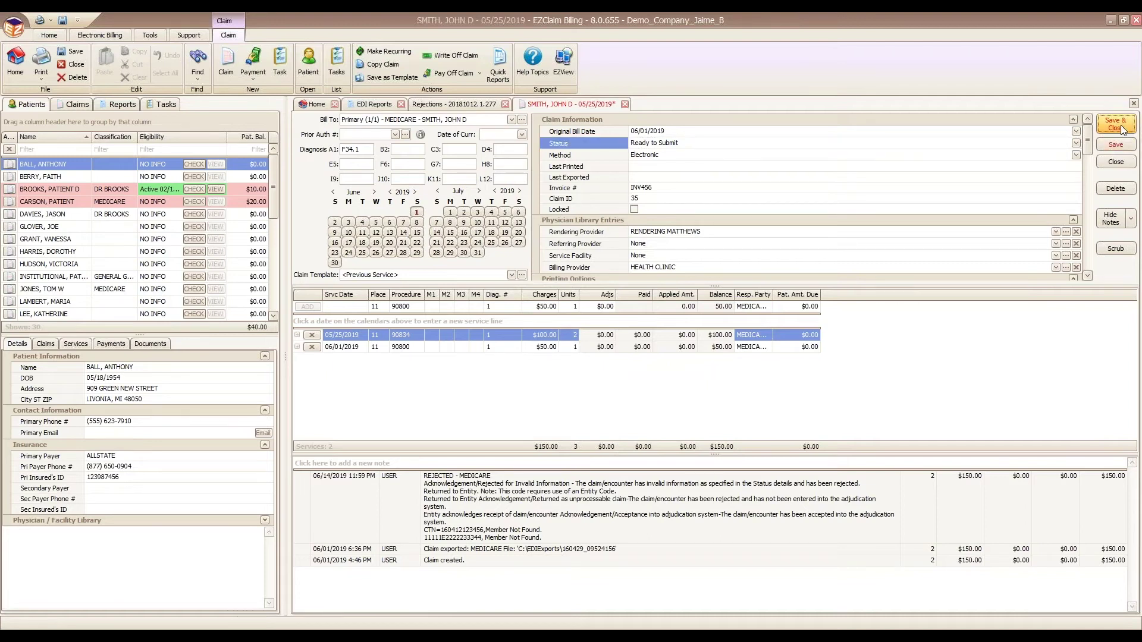
left_click(1121, 127)
left_click(298, 163)
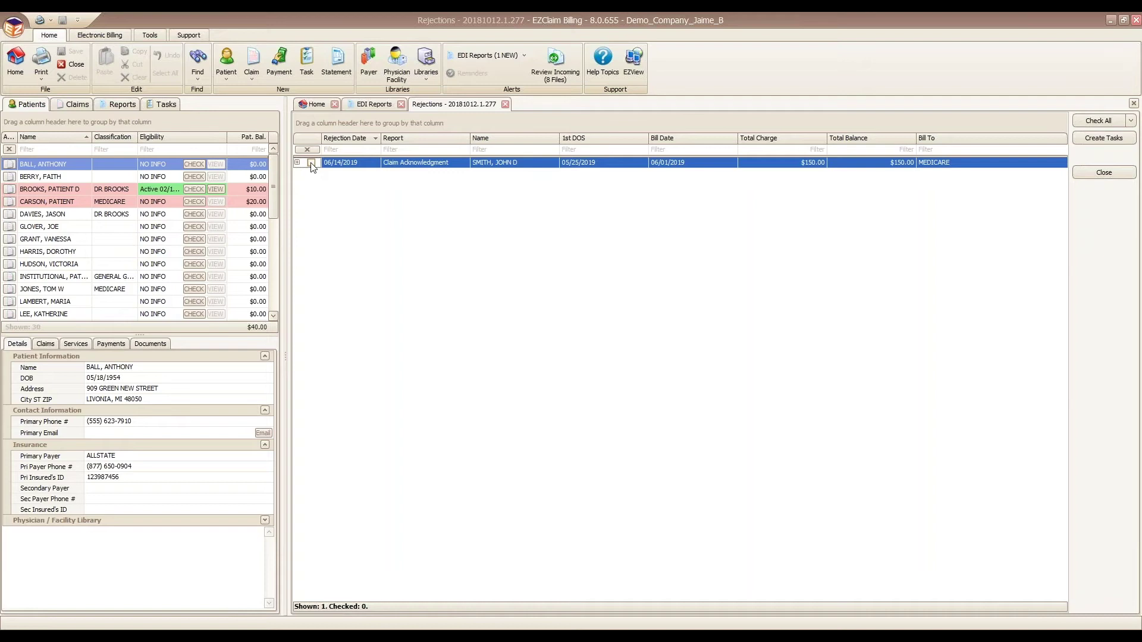
Step: Create a Rejected Claim task from the checked rejection, leaving it unassigned
left_click(1096, 138)
left_click(650, 265)
left_click(490, 298)
Step: Create the task starting 02/19/2020 with no reminder, using the rejection note as text
left_click(546, 281)
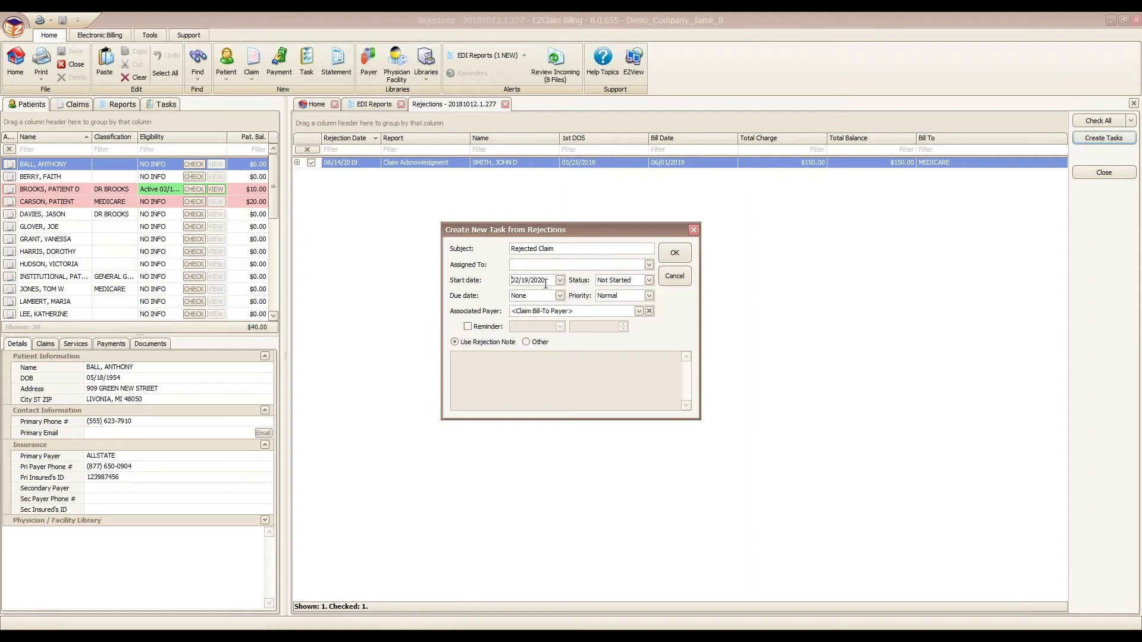
left_click(468, 327)
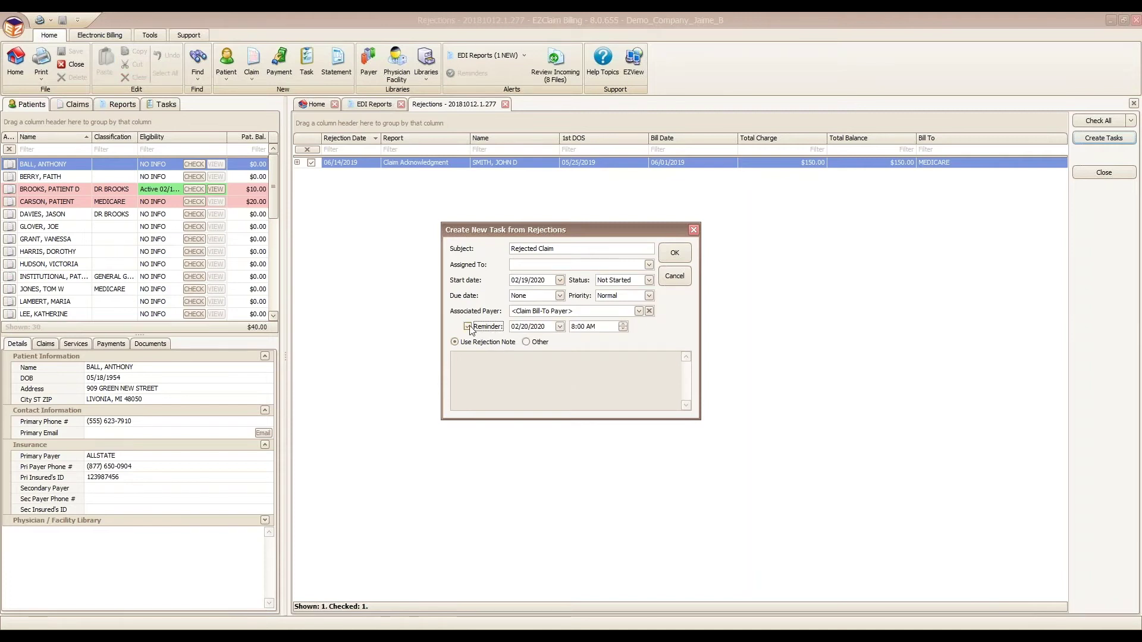
left_click(468, 326)
left_click(676, 254)
left_click(569, 335)
Step: Review the new Rejected Claim task in the task list
left_click(161, 105)
left_click(94, 228)
left_click(97, 214)
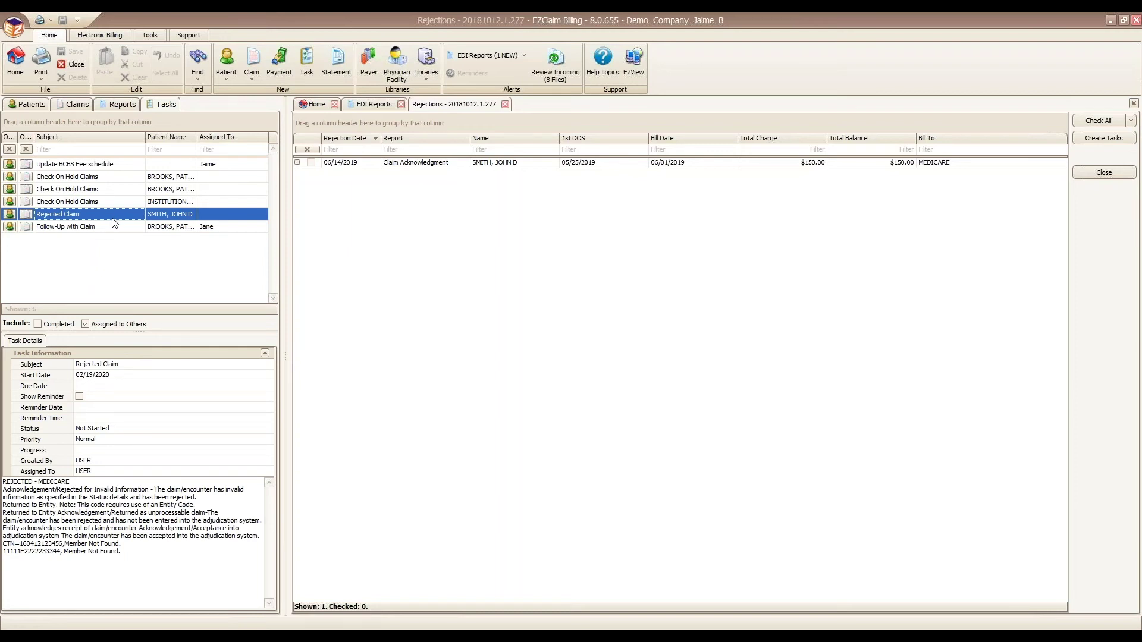
Step: Search tasks and show the Set Priority and Mark as actions for the Check On Hold Claims task
left_click(197, 72)
left_click(224, 154)
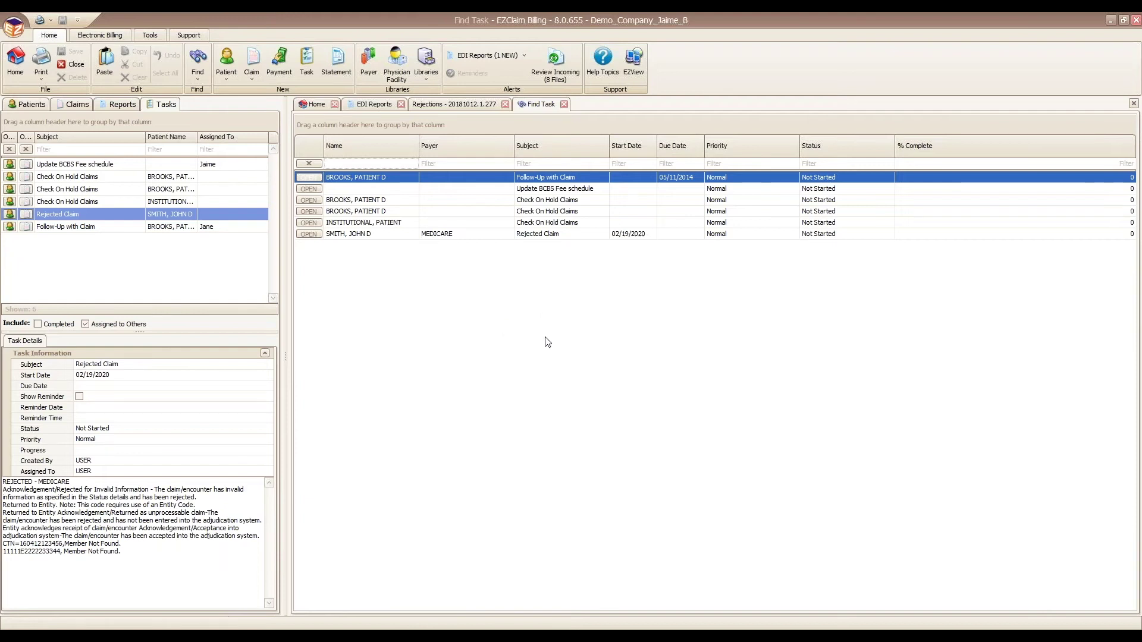
right_click(577, 223)
mouse_move(662, 288)
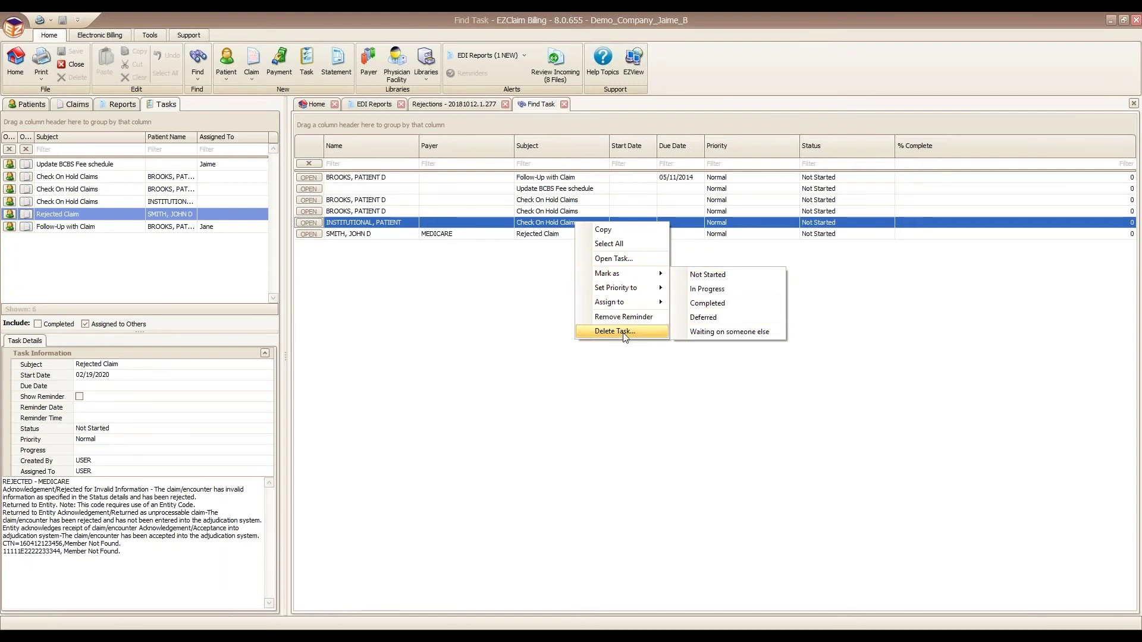
Step: Bring up the Rejections report view with the Patients list beside it
left_click(150, 35)
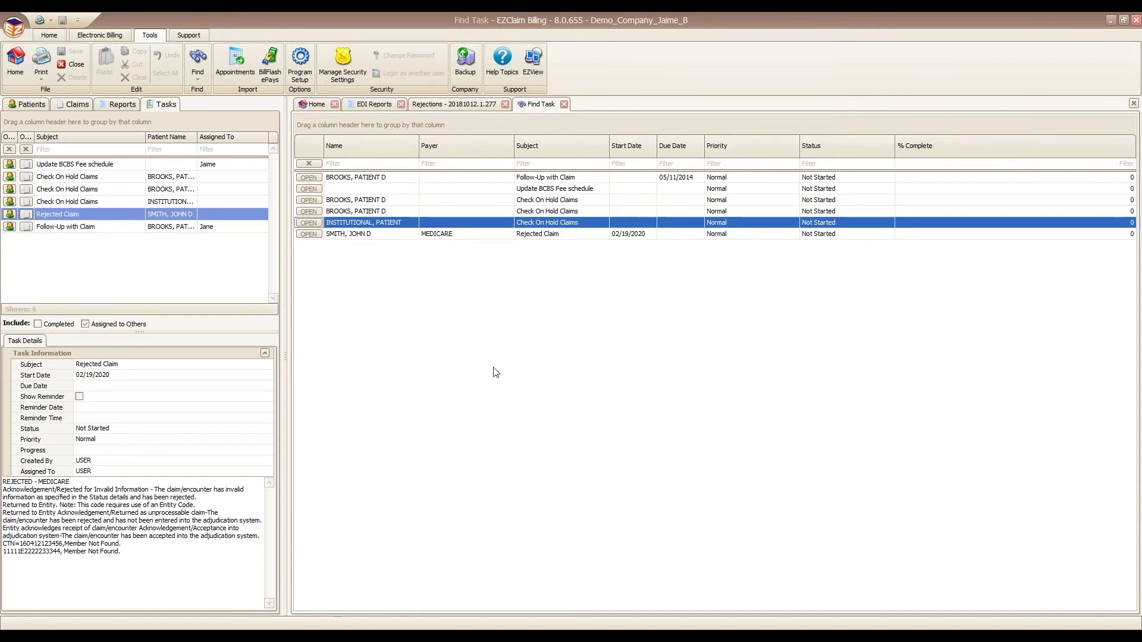
left_click(442, 103)
left_click(20, 104)
Step: Add a task from the selected patient's claim in their Claims list
right_click(58, 229)
left_click(56, 353)
left_click(46, 343)
right_click(95, 406)
left_click(123, 407)
Step: Preview the 20181012.1.277 report in the EDI Reports list
left_click(376, 106)
left_click(384, 246)
Step: Refresh the Home dashboard counts and show the now-empty Rejected Claims list
left_click(312, 106)
left_click(327, 410)
left_click(387, 604)
Step: Check the rejected claim row in the 20181012.1.277 rejections and the EDI reports, then return Home
left_click(453, 105)
left_click(622, 163)
left_click(381, 107)
left_click(310, 106)
Step: Show the empty Denied Claims from Posted 835 Files list on the dashboard
left_click(341, 444)
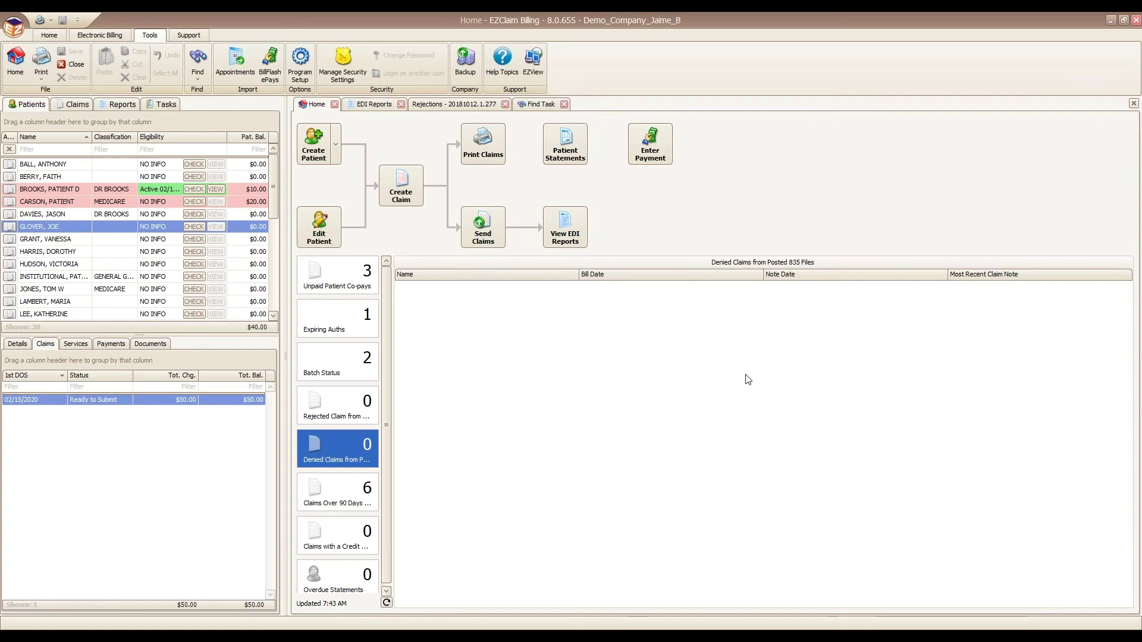
left_click(367, 104)
left_click(400, 195)
double_click(400, 194)
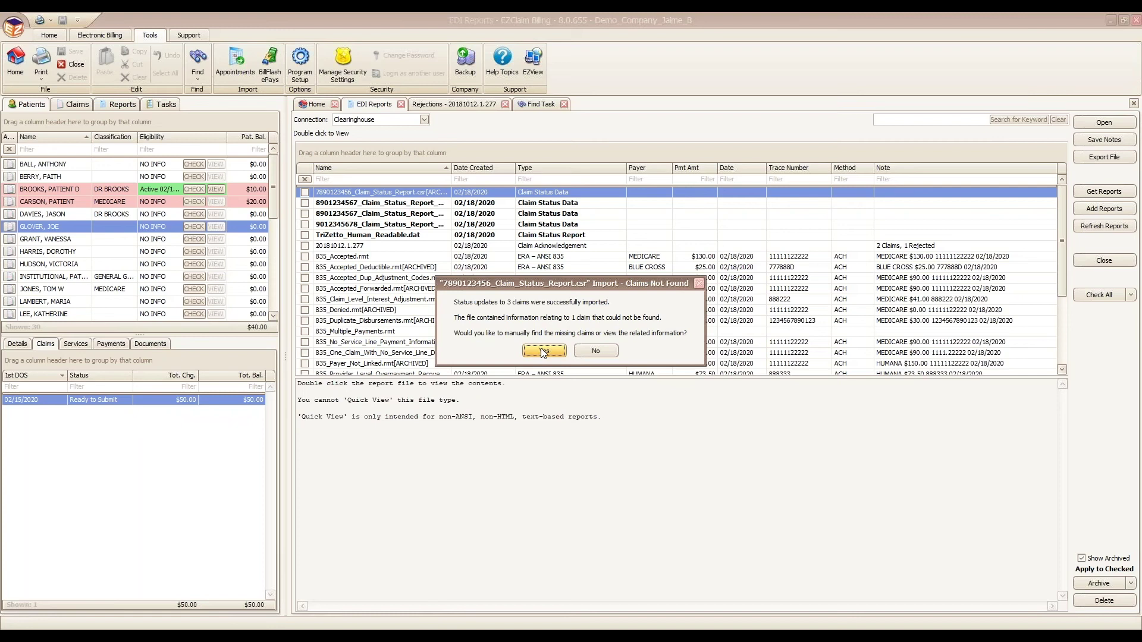
left_click(543, 351)
left_click(341, 219)
Step: Clear the first date-of-service filter and match the unfound claim to the 05/22/2017 claim
key("Tab")
key("BackSpace")
key("Tab")
left_click(447, 317)
Step: Widen the Note column in the unfound claims list to read the full note
left_click(802, 152)
left_click(787, 219)
left_click_drag(745, 217, 839, 218)
left_click_drag(741, 205, 675, 205)
left_click(789, 218)
key("End")
key("Right")
key("Right")
key("Right")
key("Right")
key("Right")
key("Right")
key("Right")
key("Right")
key("Right")
key("Right")
Step: Finish matching, expand the resulting rejection's notes, and close both Rejections tabs
left_click(743, 443)
left_click(298, 163)
left_click(731, 104)
left_click(504, 104)
left_click(391, 192)
double_click(391, 192)
left_click(544, 351)
left_click(342, 231)
left_click(464, 222)
left_click(389, 225)
left_click(465, 223)
left_click(393, 223)
key("BackSpace")
left_click(467, 223)
left_click(468, 225)
key("BackSpace")
key("Tab")
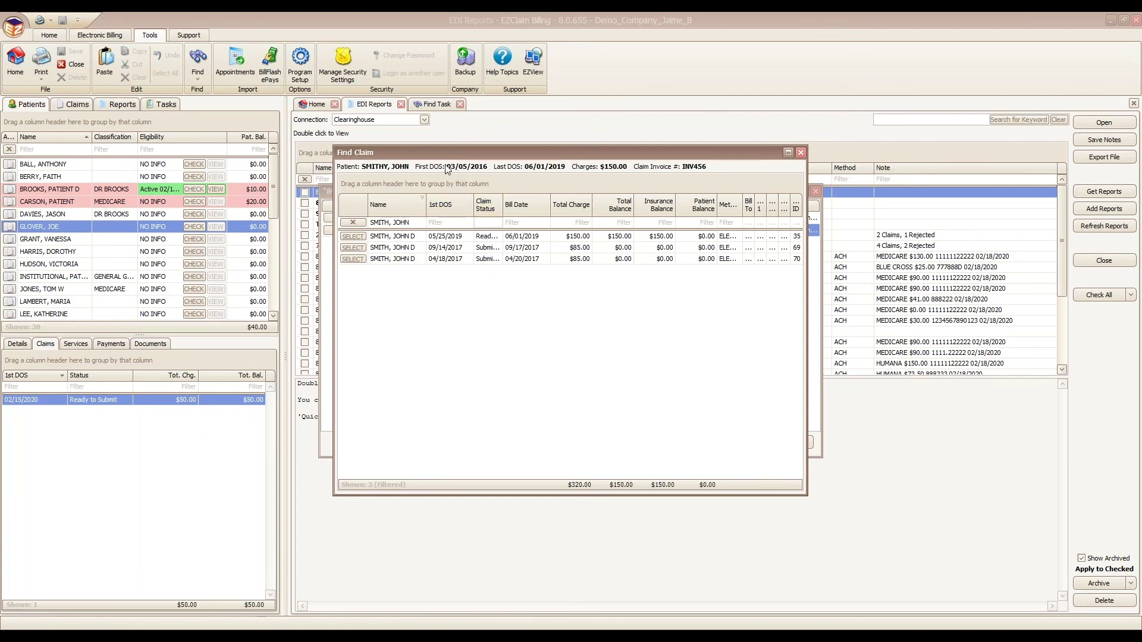
left_click(800, 153)
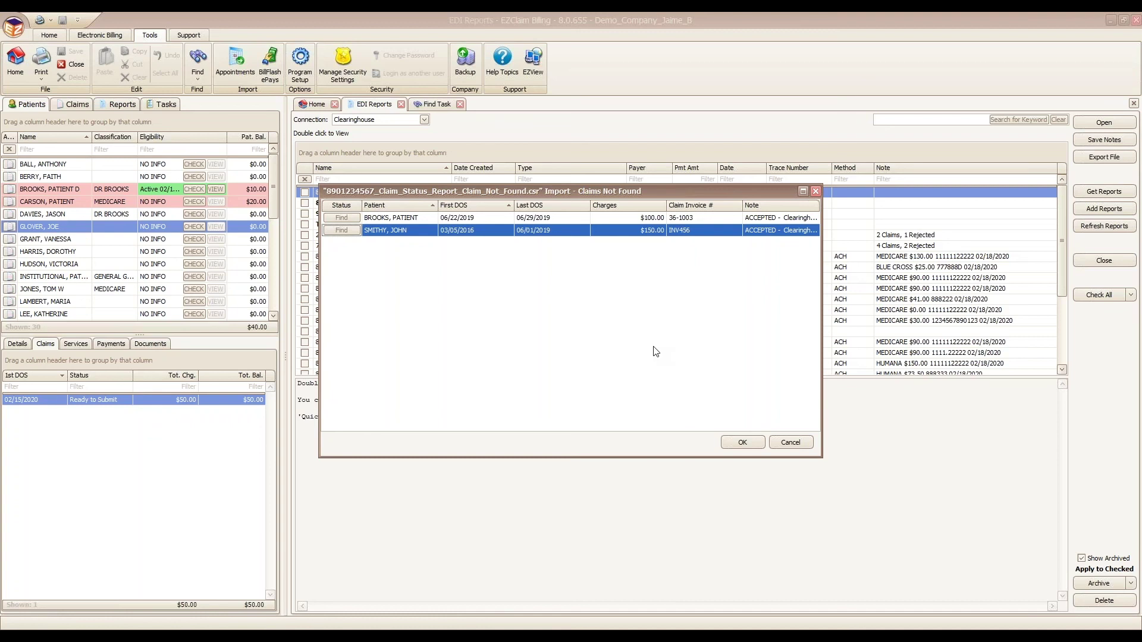